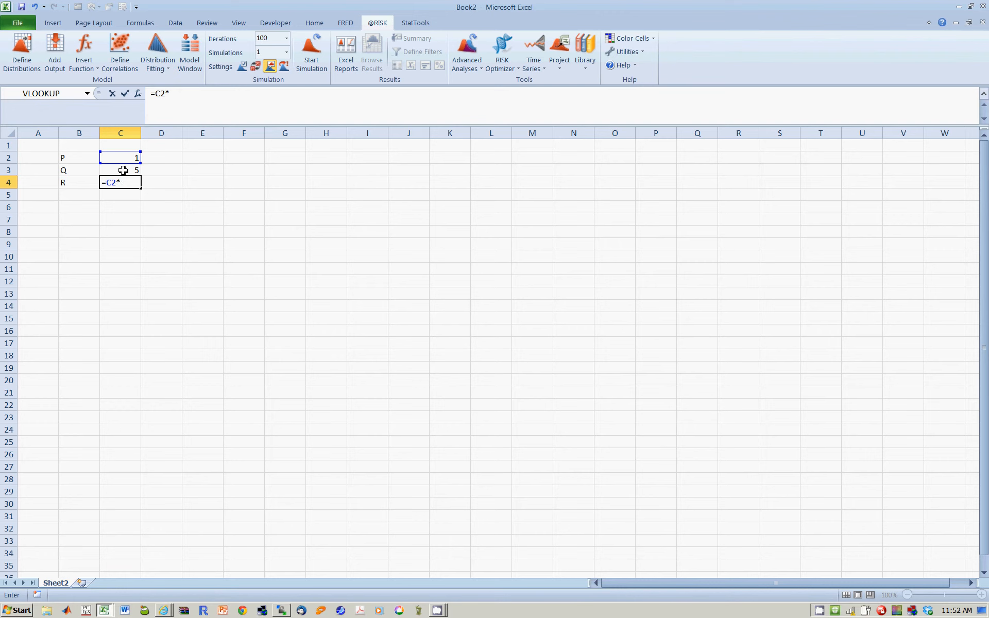
- Complete the R formula in C4 as =C2*C3, multiplying P by Q
{"action": "left_click", "coordinate": [123, 170]}
{"action": "key", "text": "Return"}
{"action": "key", "text": "Left"}
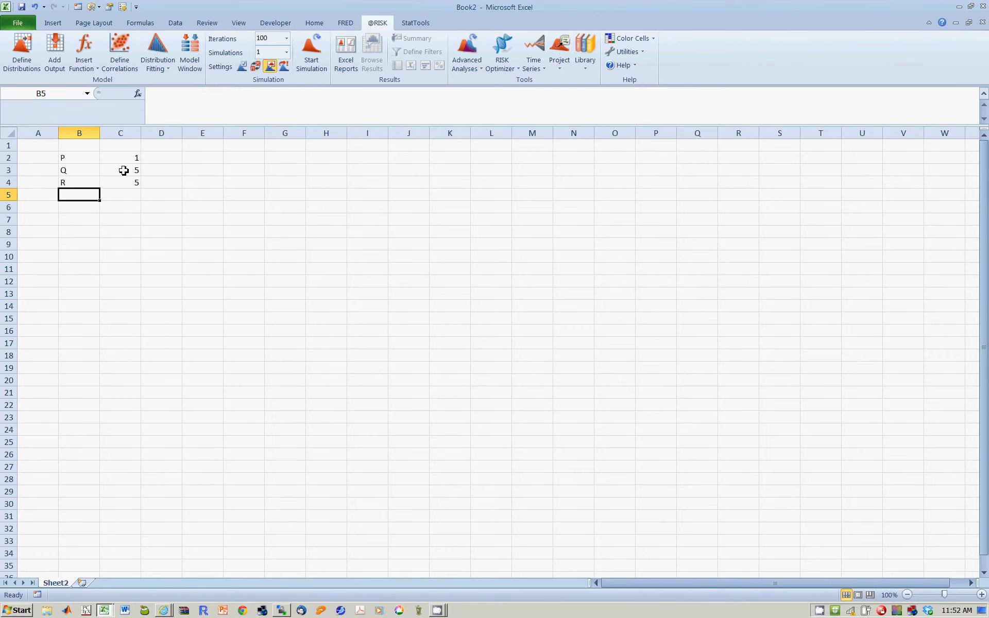
{"action": "key", "text": "Up"}
{"action": "key", "text": "Up"}
{"action": "key", "text": "Up"}
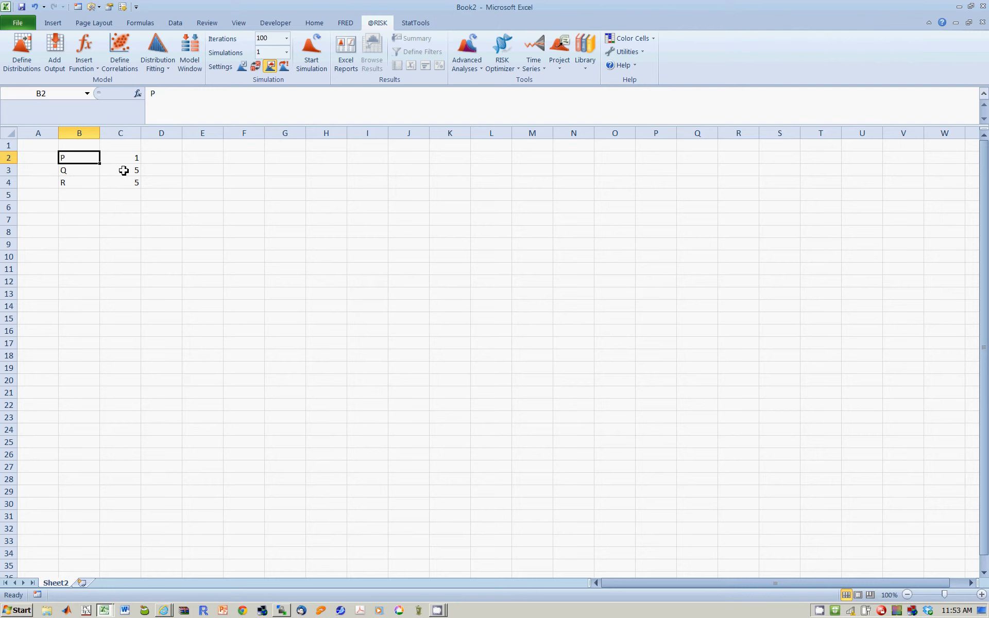
{"action": "key", "text": "Right"}
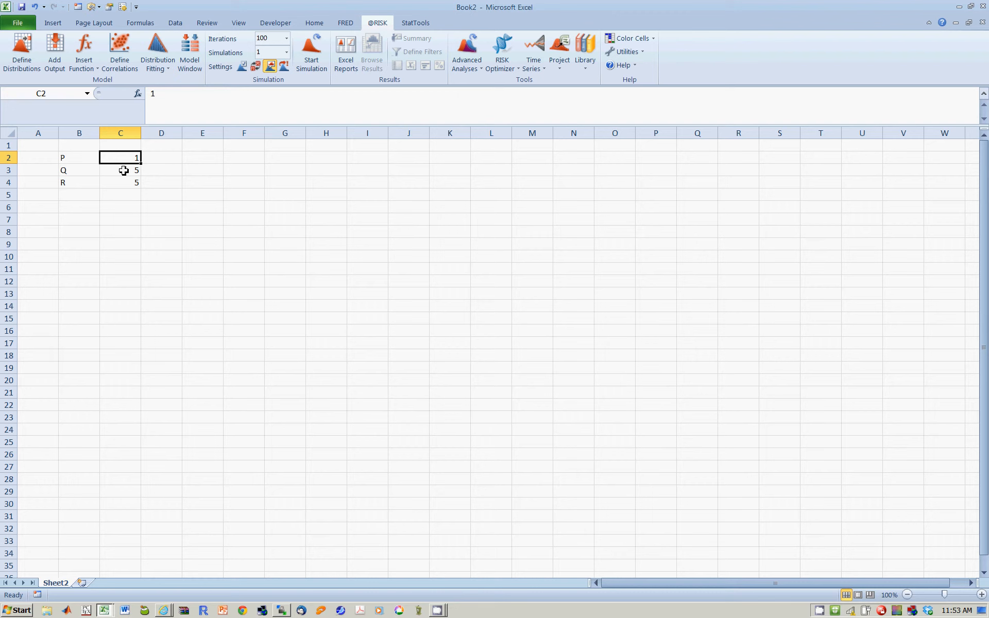
- Enter 0 in C6 as the first price value of the table's header row
{"action": "key", "text": "Down"}
{"action": "key", "text": "Down"}
{"action": "key", "text": "Down"}
{"action": "key", "text": "Down"}
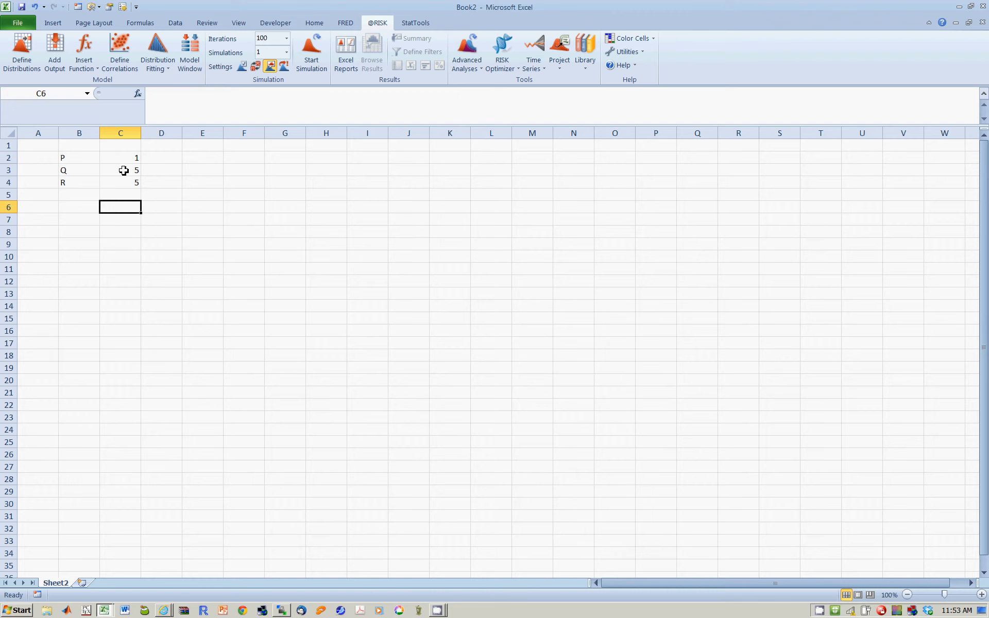
{"action": "key", "text": "Left"}
{"action": "key", "text": "Right"}
{"action": "type", "text": "0"}
{"action": "key", "text": "Return"}
- Enter =C6+1 in D6 and fill the formula across to H6
{"action": "key", "text": "Up"}
{"action": "key", "text": "Right"}
{"action": "type", "text": "="}
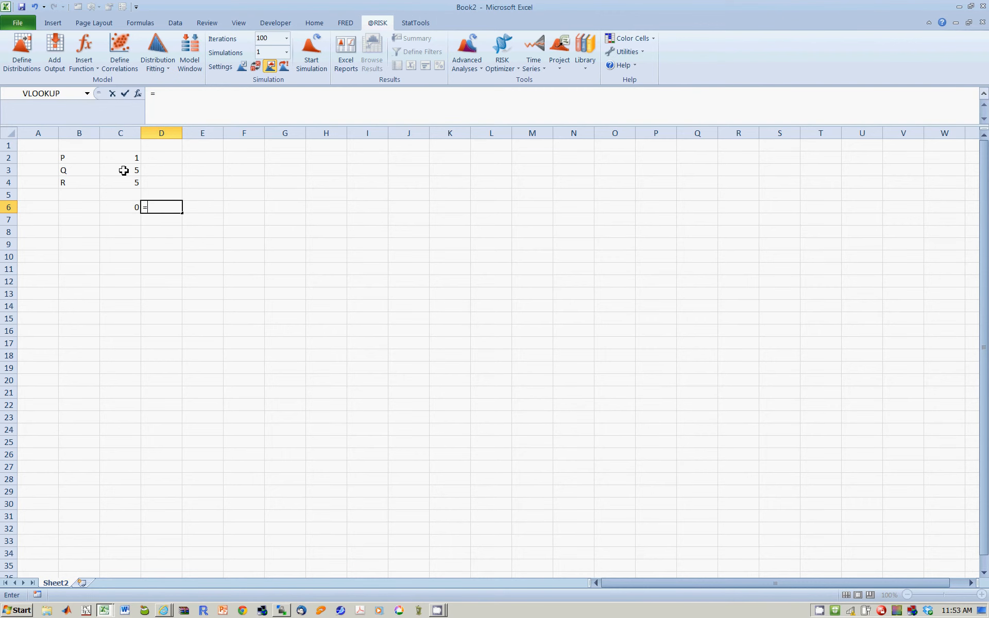
{"action": "left_click", "coordinate": [129, 209]}
{"action": "type", "text": "+1"}
{"action": "key", "text": "Return"}
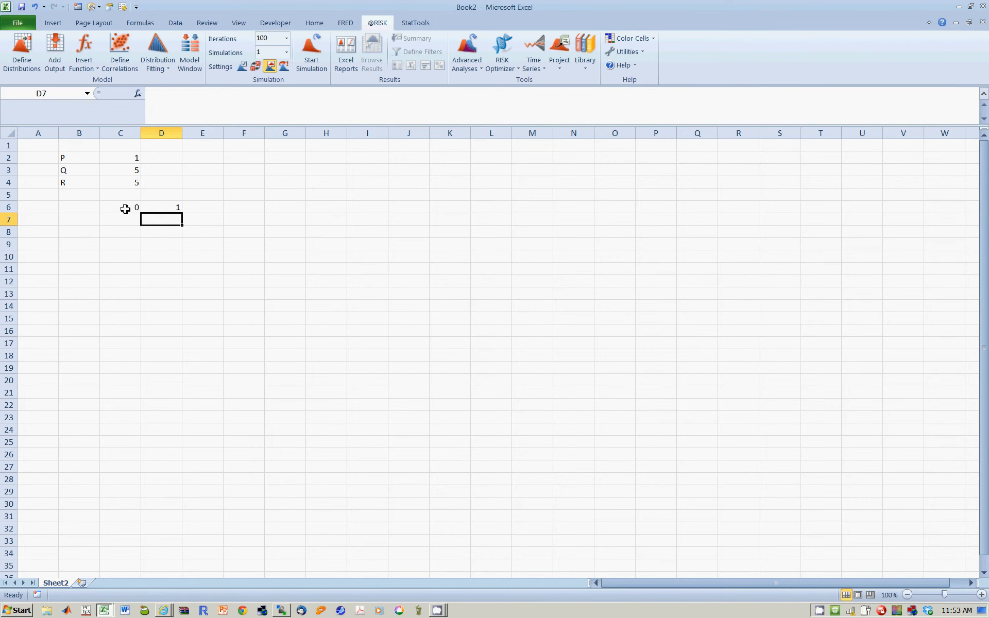
{"action": "left_click", "coordinate": [175, 206]}
{"action": "left_click_drag", "start_coordinate": [182, 213], "coordinate": [339, 206]}
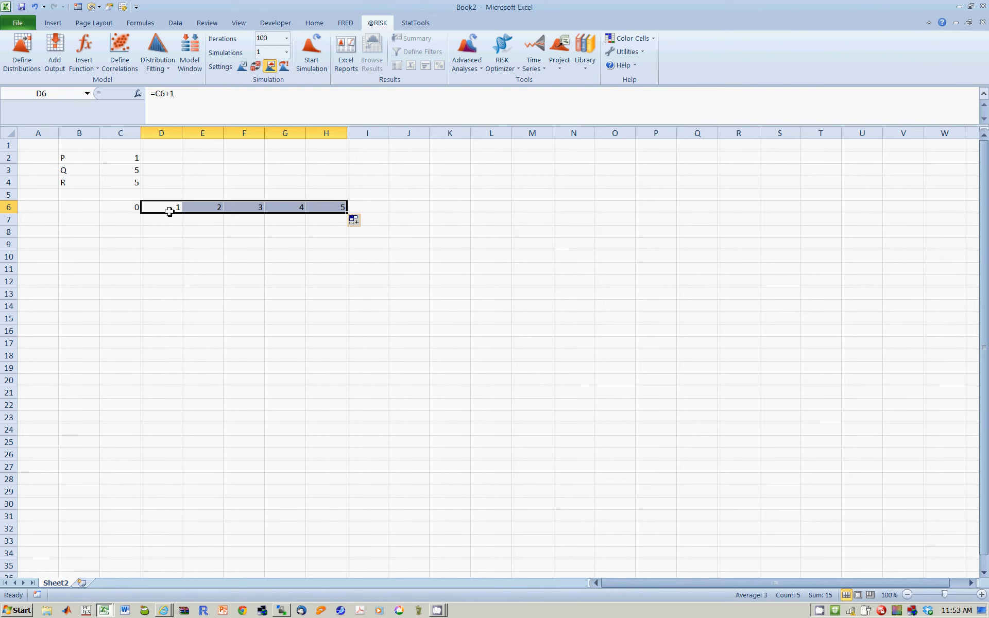
- Enter 0 in B7 and =B7+5 in B8, filling that formula down to B12 for the quantity values
{"action": "left_click", "coordinate": [88, 225]}
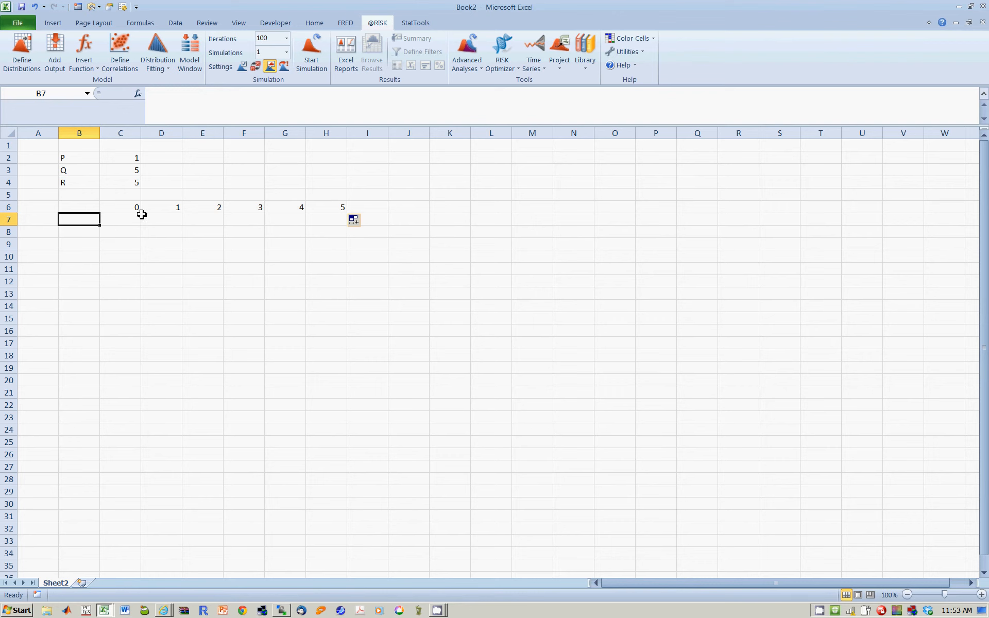
{"action": "type", "text": "0"}
{"action": "key", "text": "Return"}
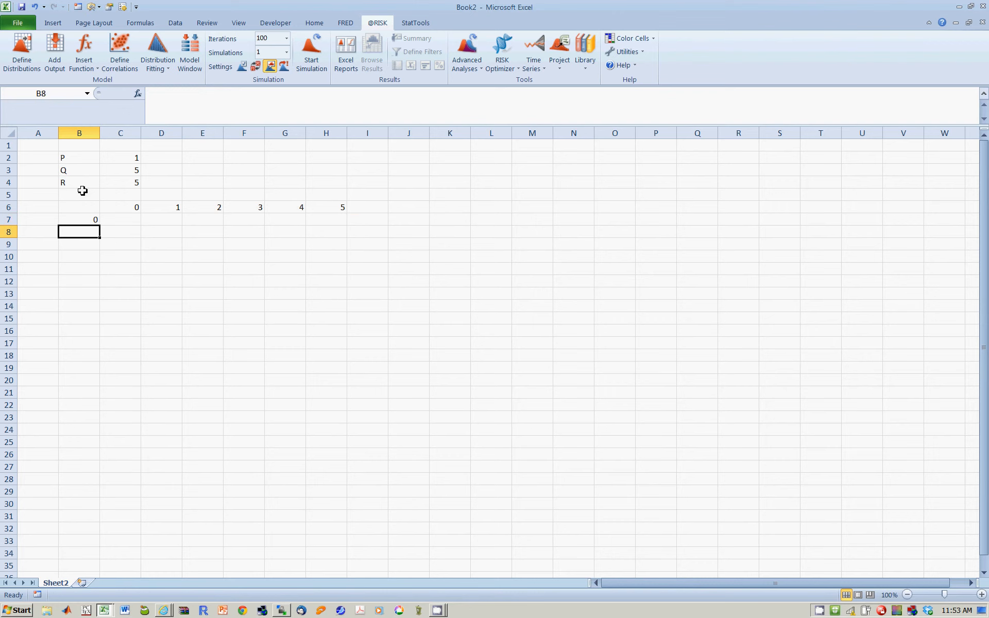
{"action": "type", "text": "="}
{"action": "left_click", "coordinate": [86, 219]}
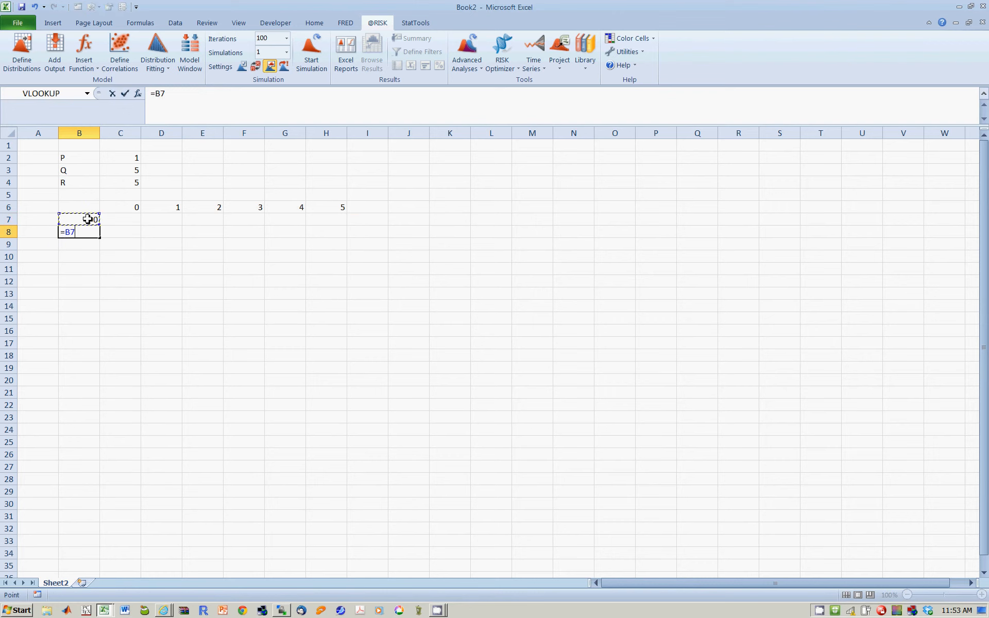
{"action": "type", "text": "+5"}
{"action": "key", "text": "Return"}
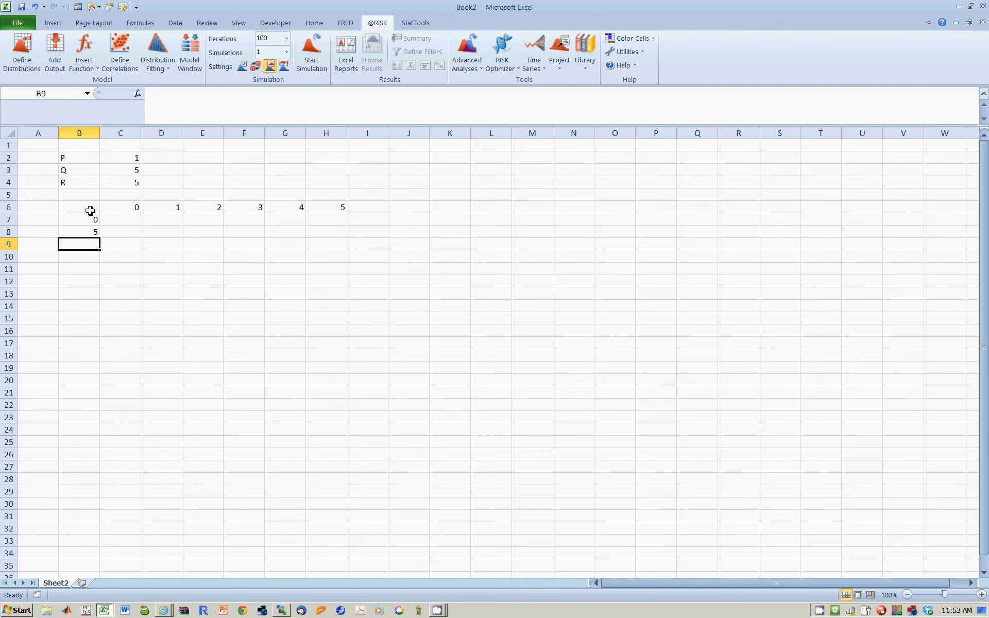
{"action": "left_click", "coordinate": [94, 235]}
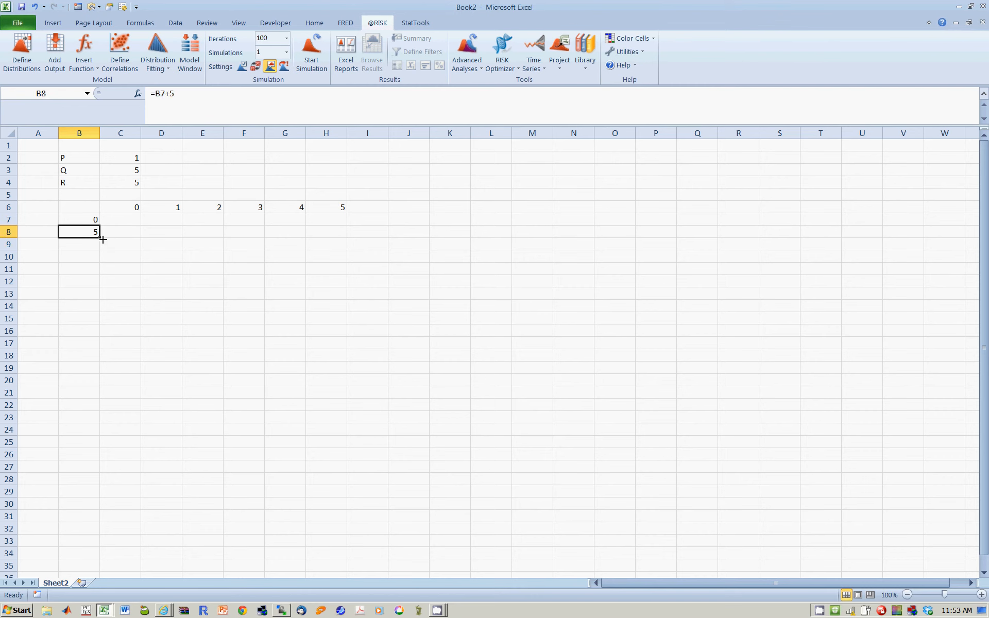
{"action": "left_click_drag", "start_coordinate": [102, 239], "coordinate": [96, 285]}
{"action": "left_click", "coordinate": [166, 267]}
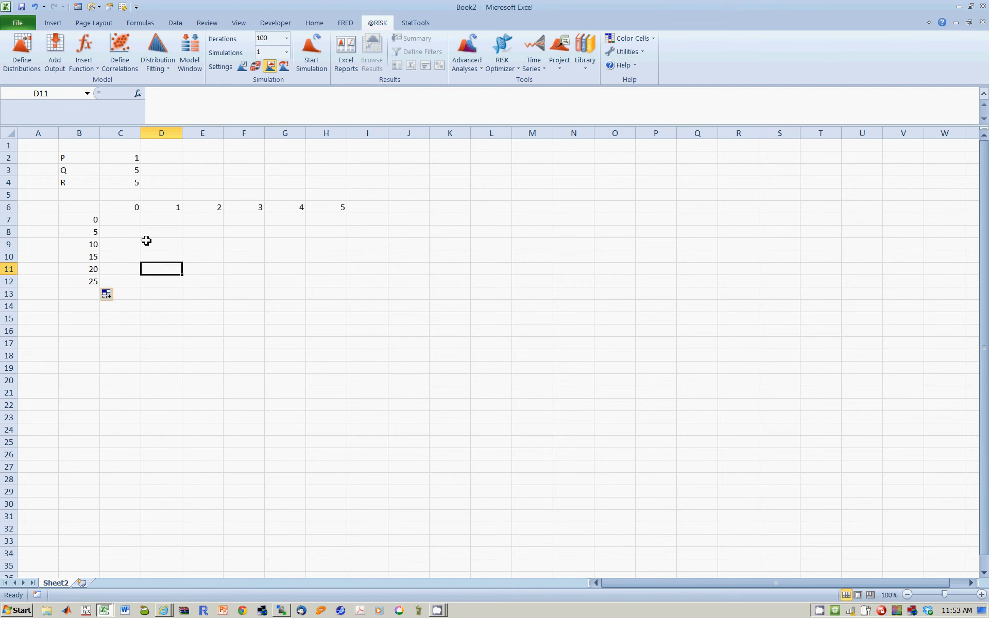
{"action": "left_click_drag", "start_coordinate": [115, 218], "coordinate": [332, 282]}
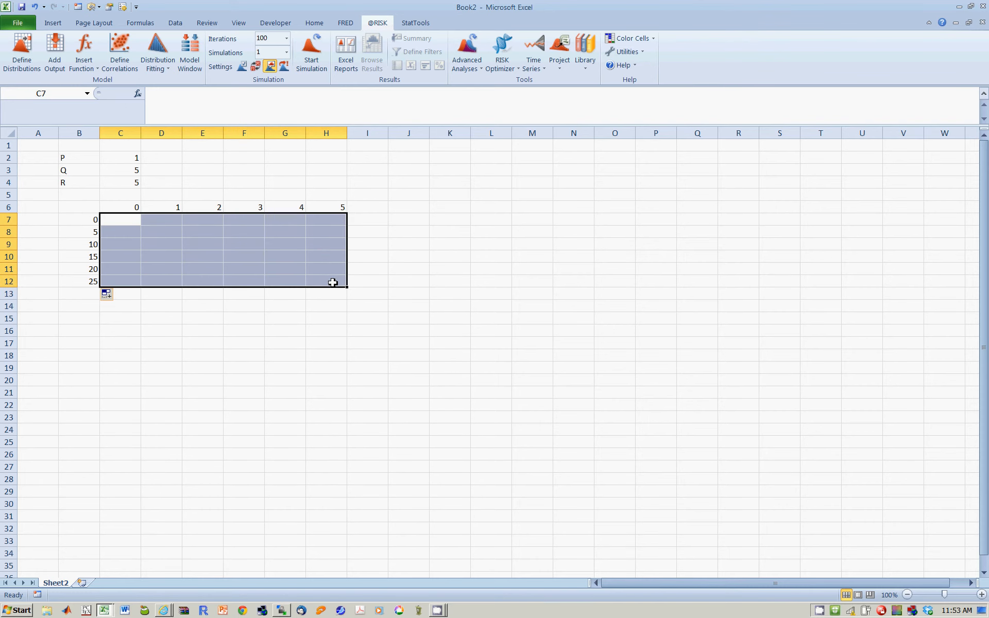
{"action": "left_click", "coordinate": [315, 24]}
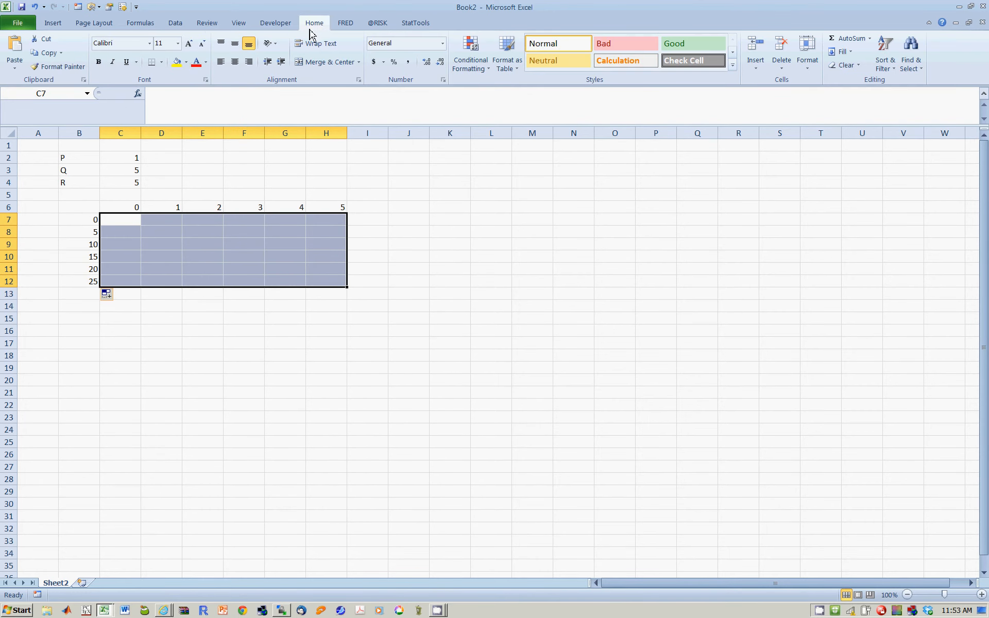
{"action": "left_click", "coordinate": [186, 62]}
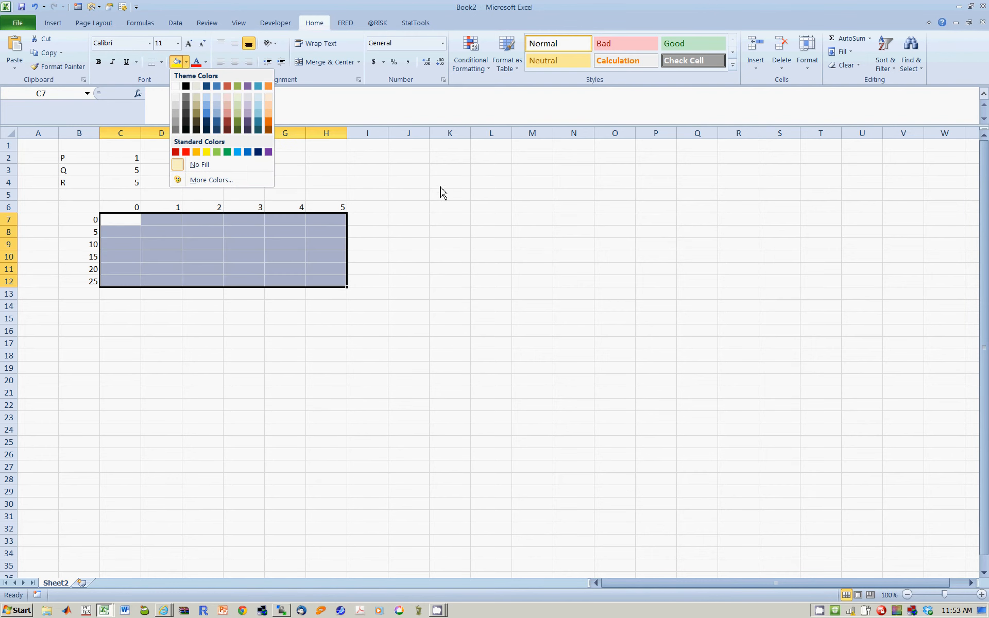
{"action": "left_click", "coordinate": [454, 180]}
{"action": "left_click", "coordinate": [473, 284]}
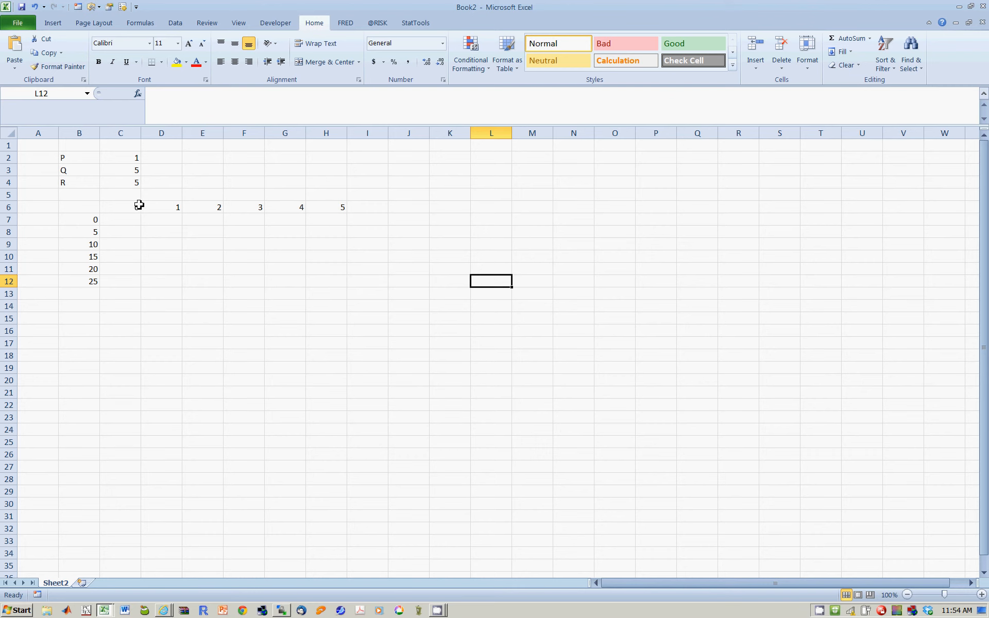
- Link the table's corner cell B6 to the R result with the formula =C4
{"action": "left_click", "coordinate": [78, 210]}
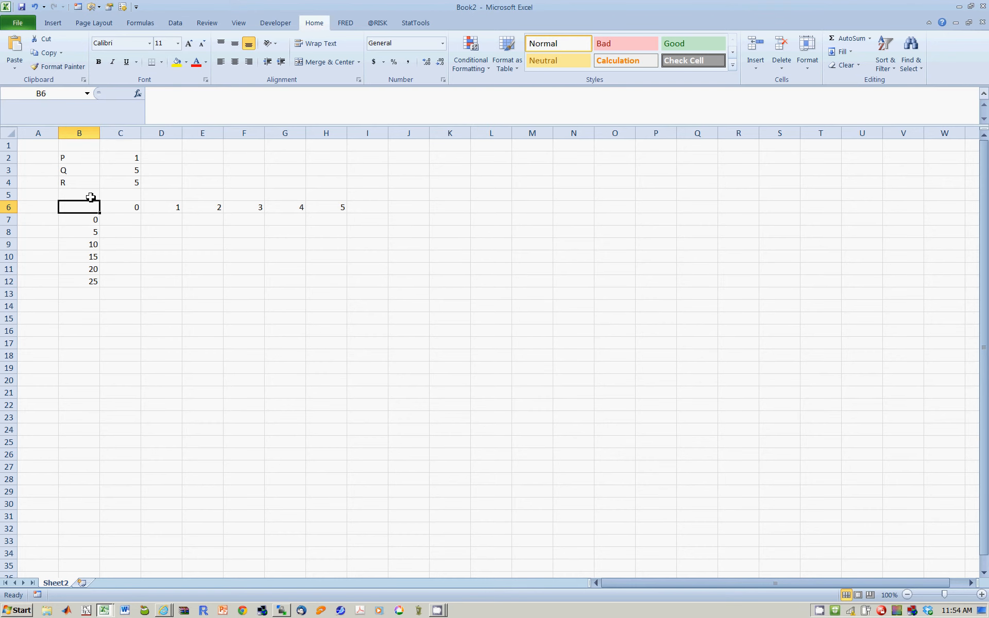
{"action": "type", "text": "="}
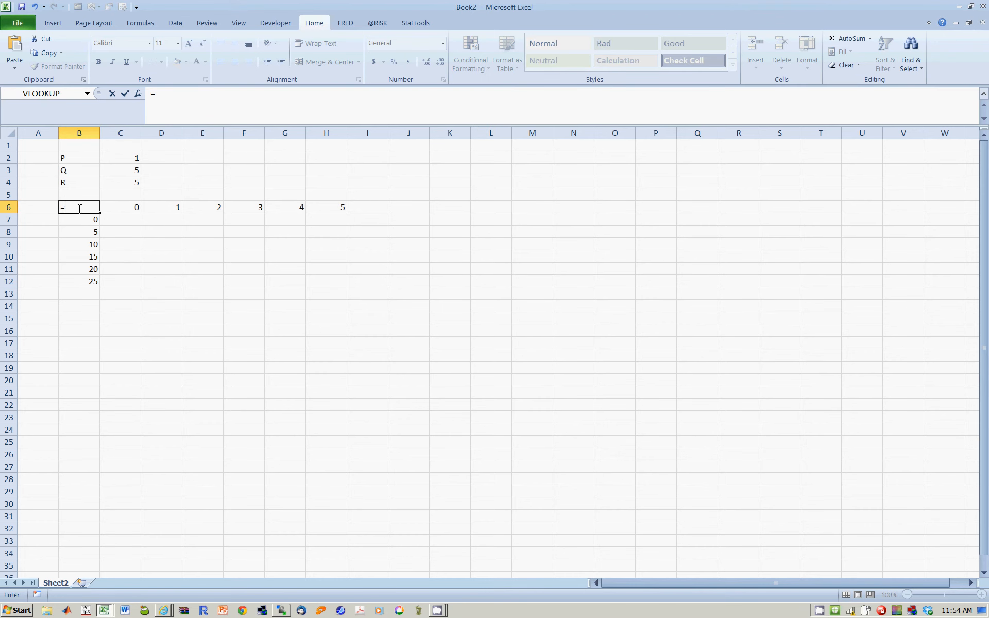
{"action": "left_click", "coordinate": [124, 179]}
{"action": "key", "text": "Return"}
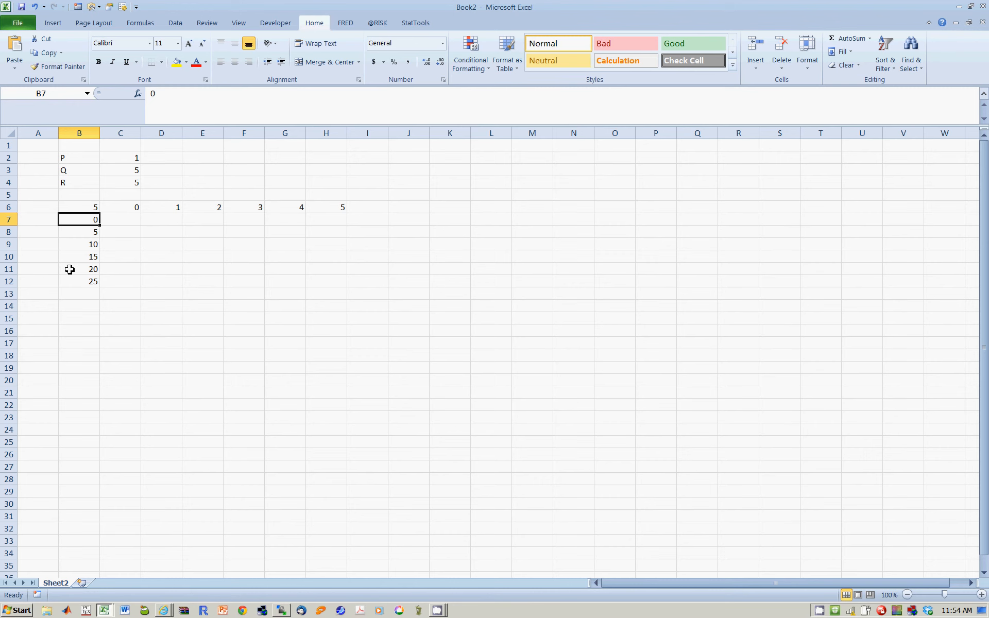
- Start a What-If Data Table on the range B6:H12, moving its dialog clear of the cells
{"action": "left_click", "coordinate": [151, 240]}
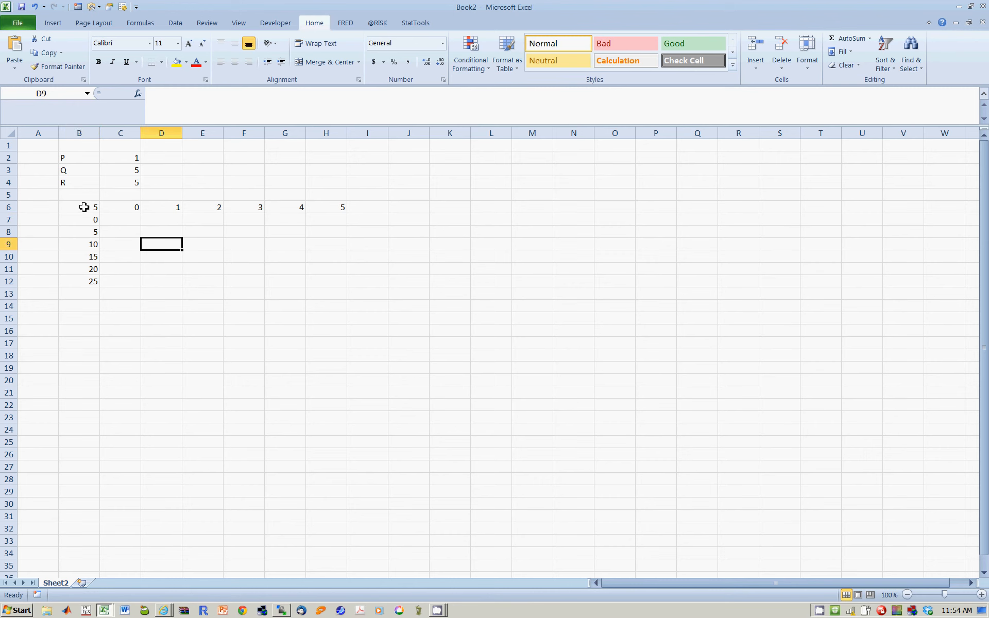
{"action": "left_click", "coordinate": [81, 209]}
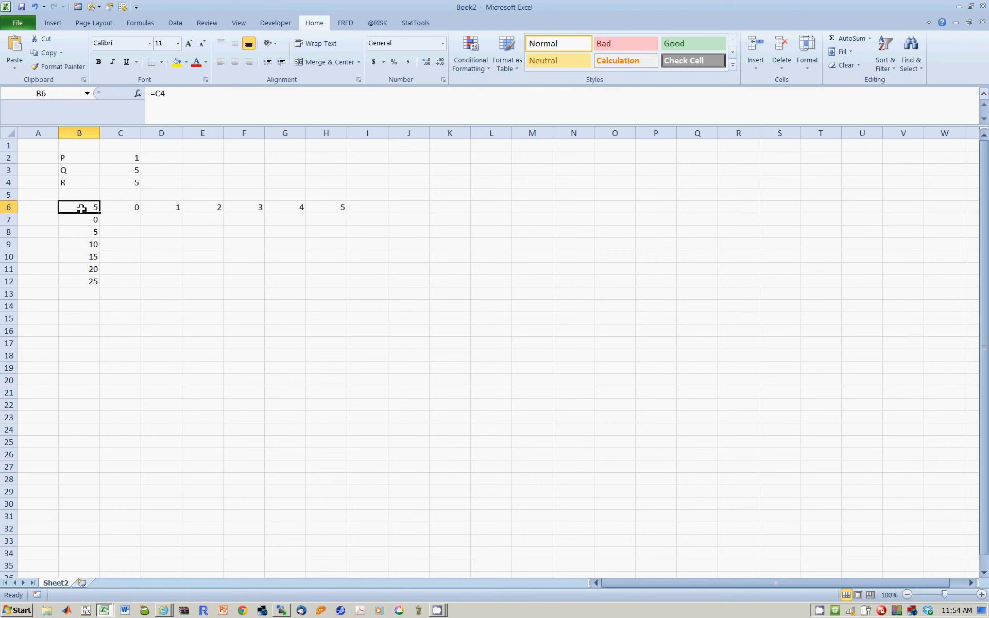
{"action": "left_click_drag", "start_coordinate": [85, 209], "coordinate": [318, 278]}
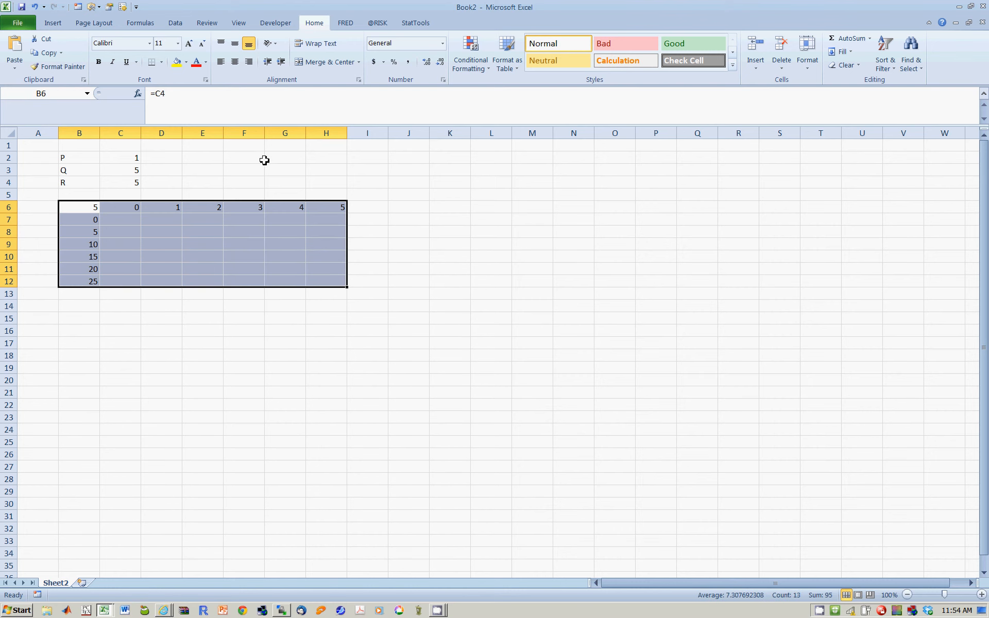
{"action": "left_click", "coordinate": [176, 27]}
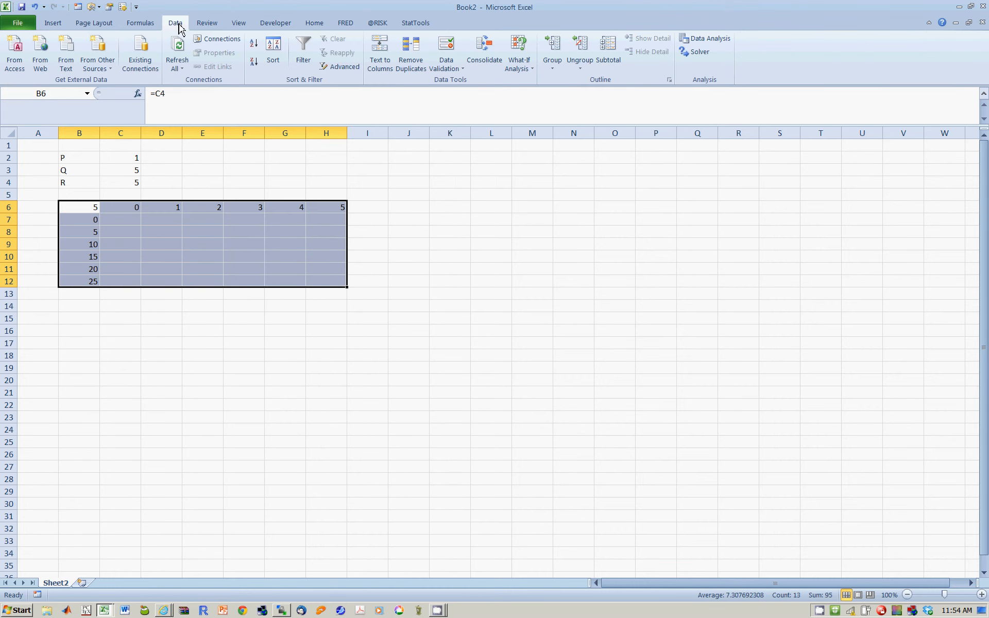
{"action": "left_click", "coordinate": [531, 67]}
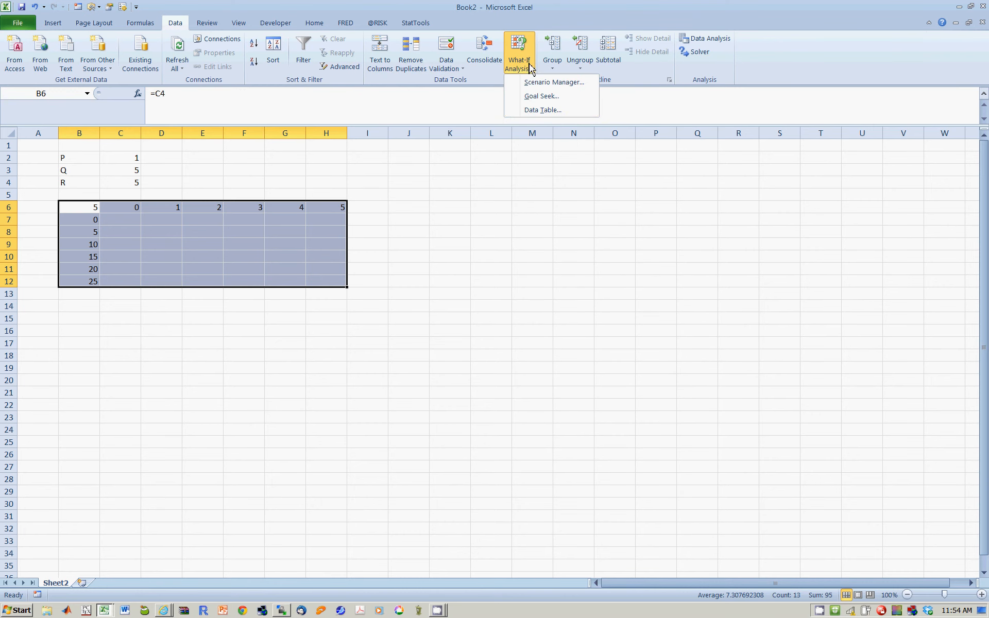
{"action": "left_click", "coordinate": [534, 111]}
{"action": "left_click_drag", "start_coordinate": [442, 235], "coordinate": [455, 195]}
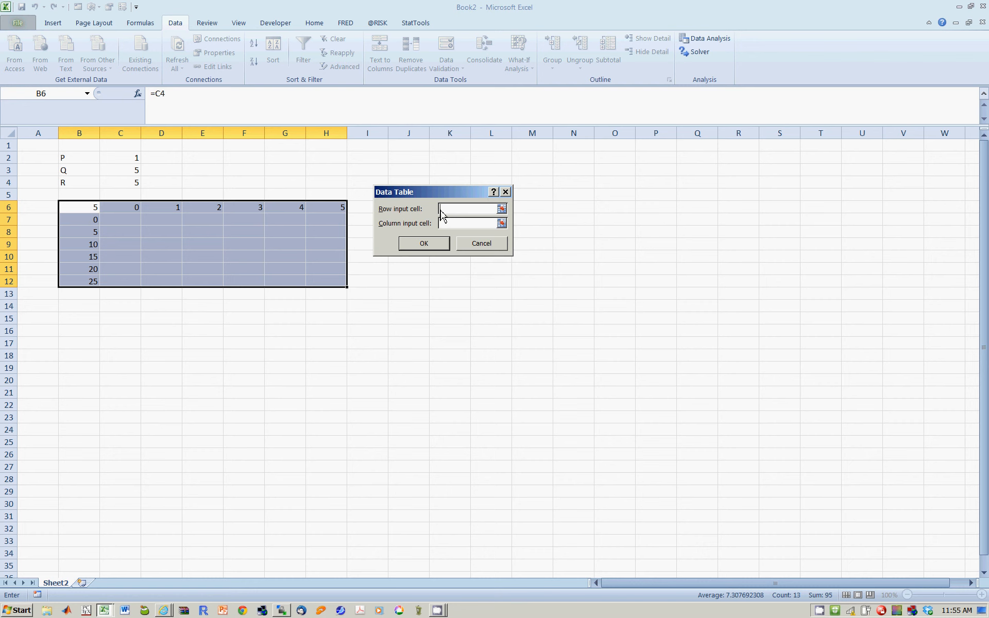
- Create the data table with C2 as the row input cell and C3 as the column input cell
{"action": "left_click", "coordinate": [125, 157]}
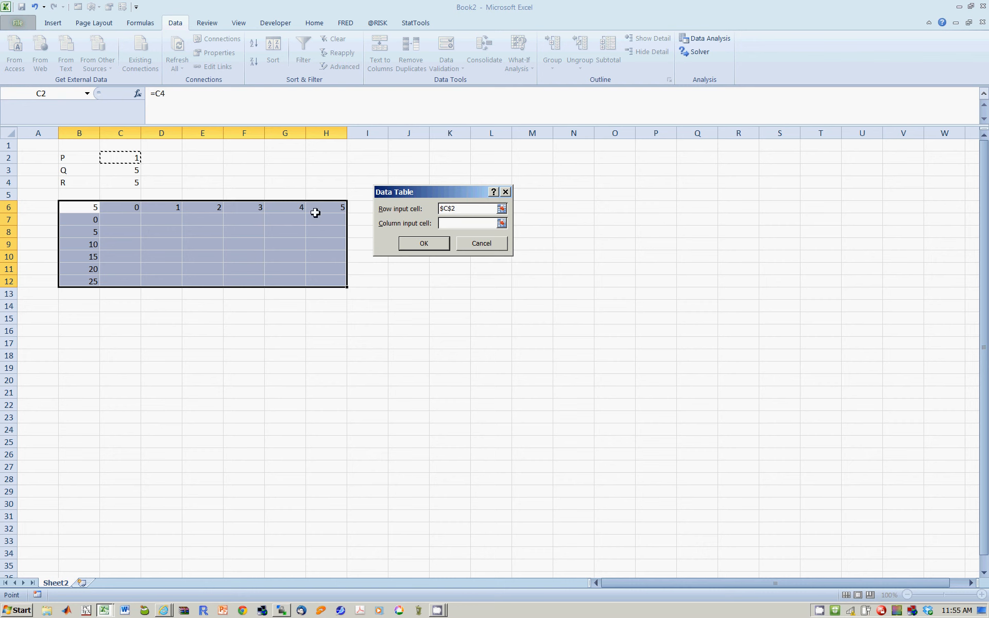
{"action": "left_click", "coordinate": [452, 224]}
{"action": "left_click", "coordinate": [131, 171]}
{"action": "left_click", "coordinate": [414, 249]}
{"action": "left_click", "coordinate": [391, 355]}
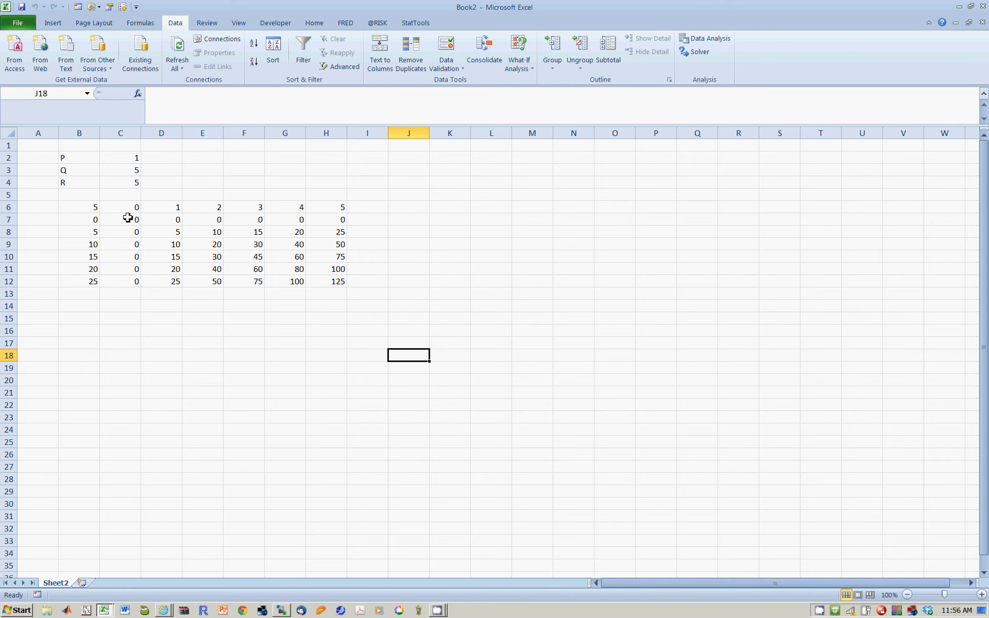
- Shade the data table results in C7:H12 with a light gray fill
{"action": "left_click_drag", "start_coordinate": [127, 218], "coordinate": [321, 281]}
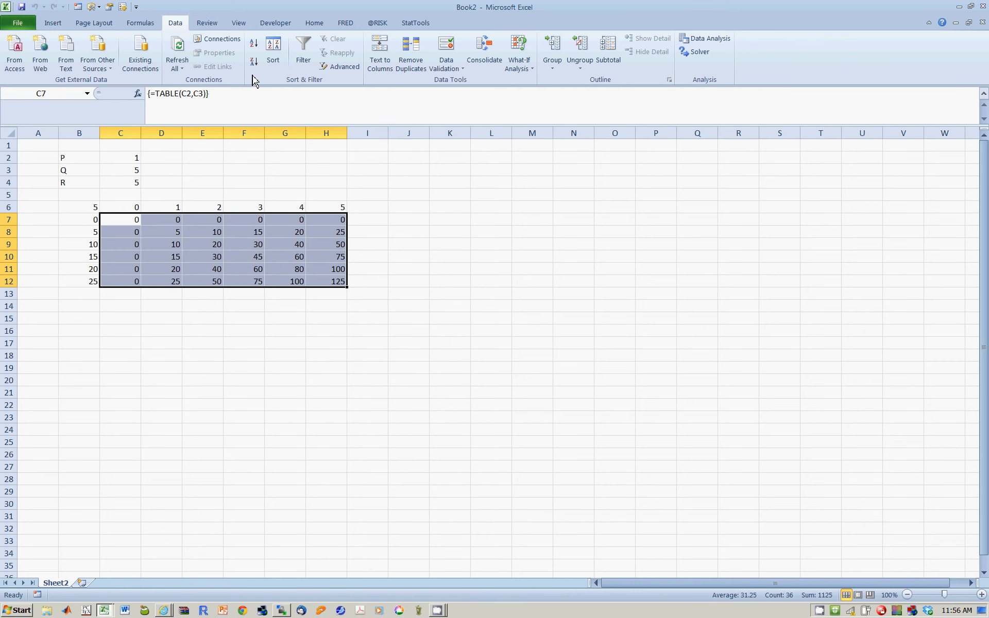
{"action": "left_click", "coordinate": [318, 23]}
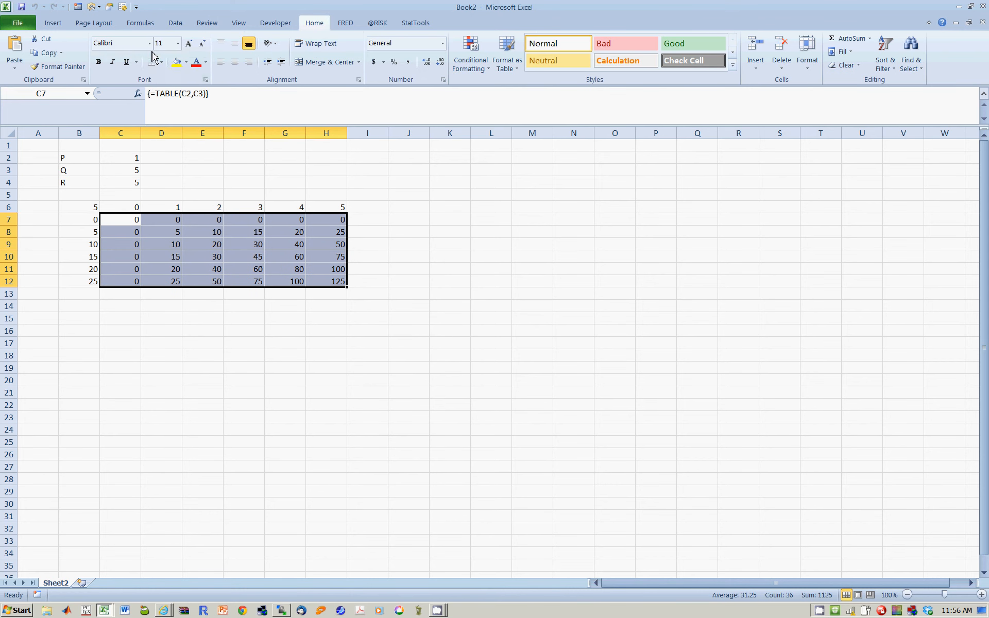
{"action": "left_click", "coordinate": [189, 62]}
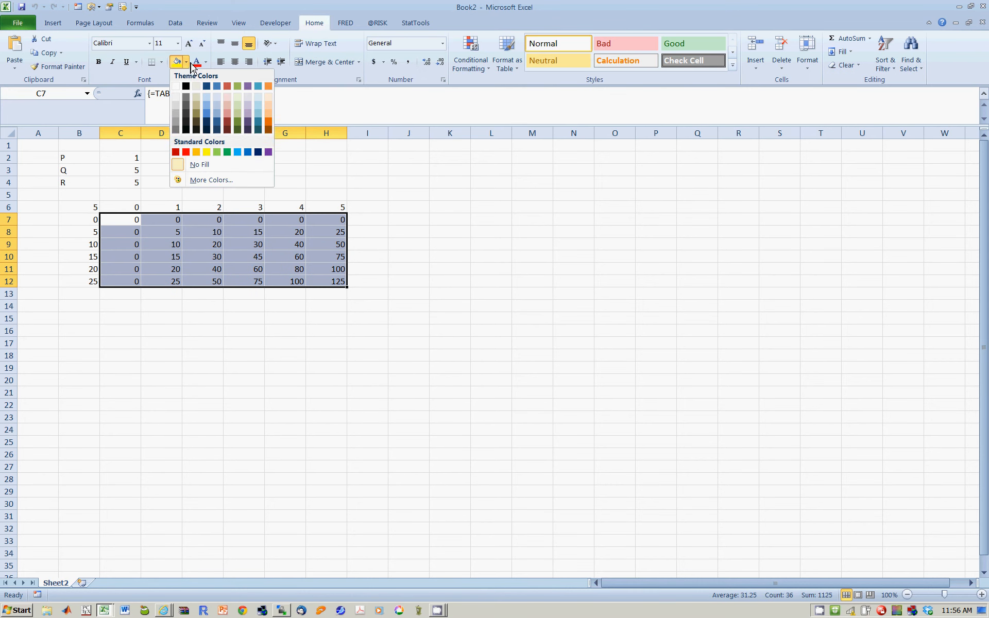
{"action": "left_click", "coordinate": [175, 96]}
{"action": "left_click", "coordinate": [368, 244]}
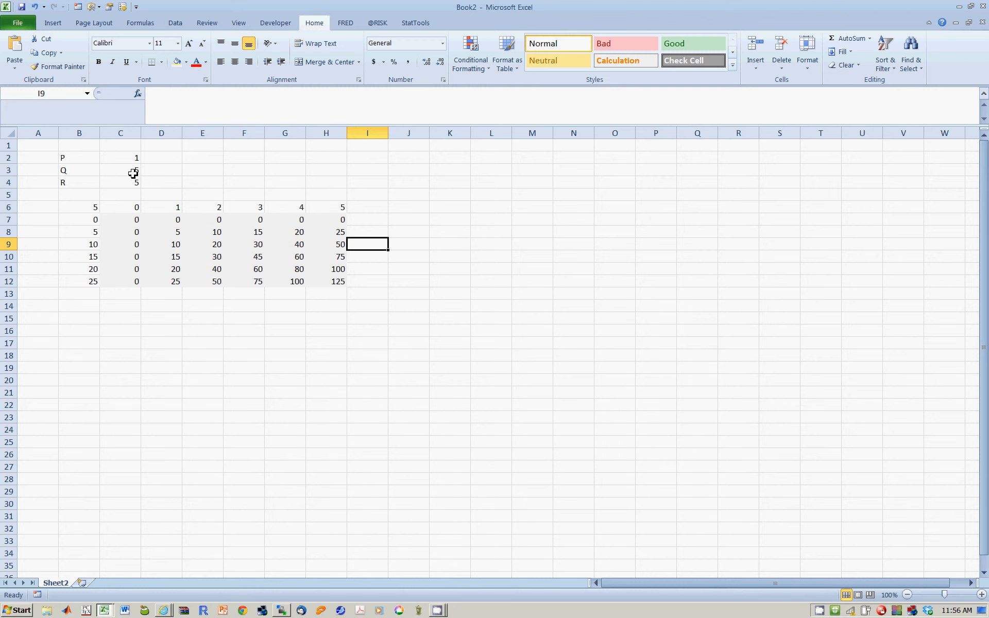
- Set Q in C3 to 15 and select D10, the table result for P 1 and Q 15
{"action": "left_click", "coordinate": [239, 168]}
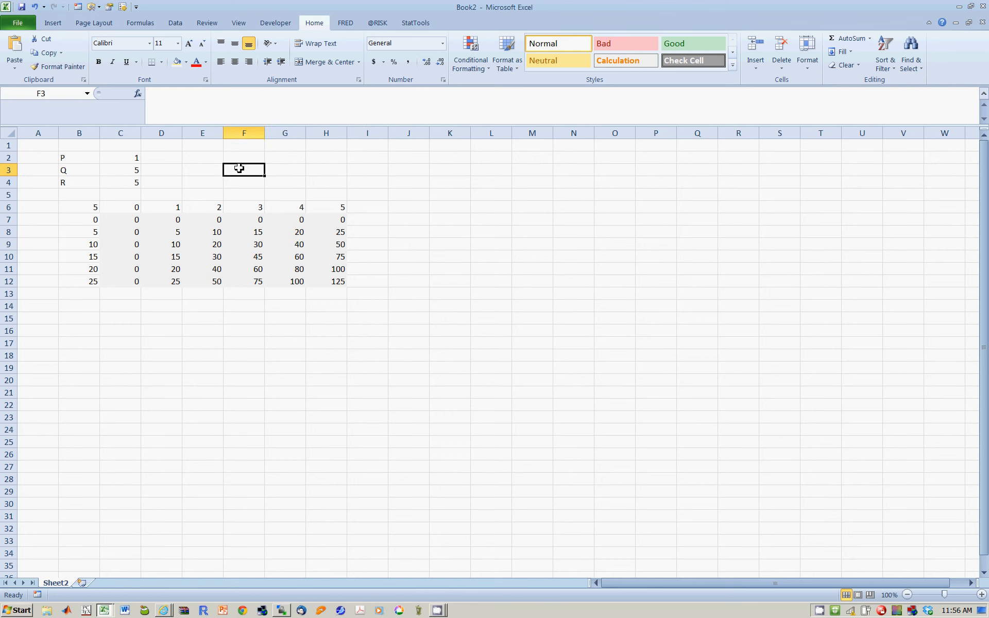
{"action": "left_click", "coordinate": [121, 170]}
{"action": "type", "text": "1"}
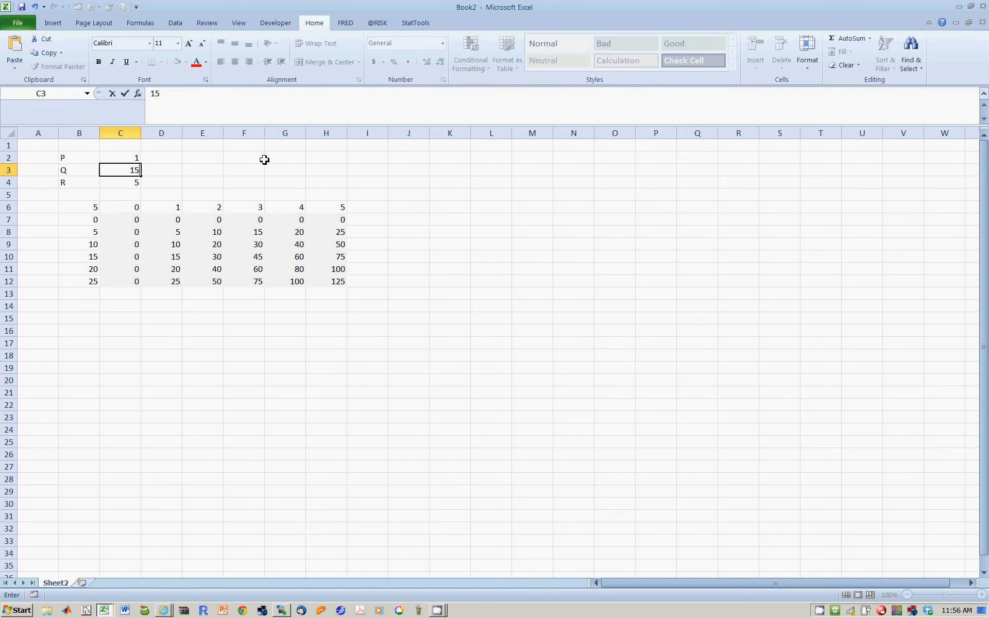
{"action": "key", "text": "Return"}
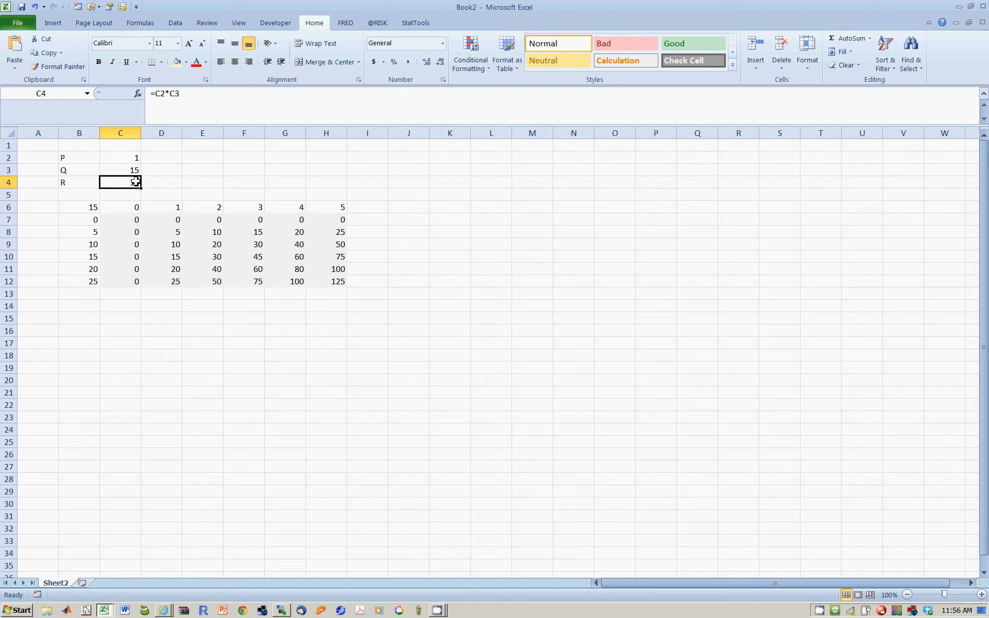
{"action": "left_click", "coordinate": [173, 259]}
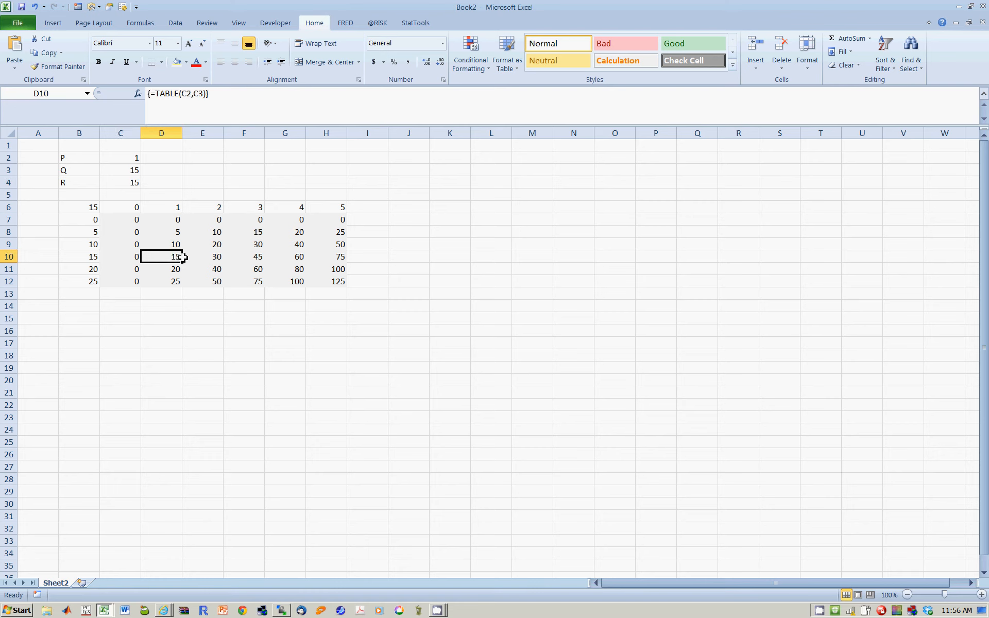